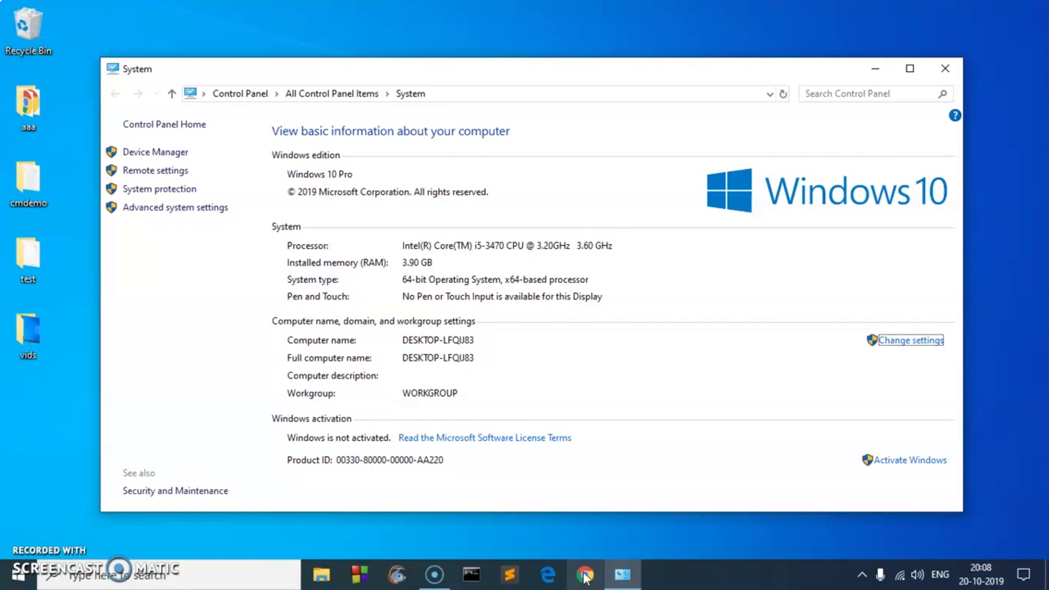
# Step: Check the computer's system type in the System window and close the window
pyautogui.moveTo(622, 573)
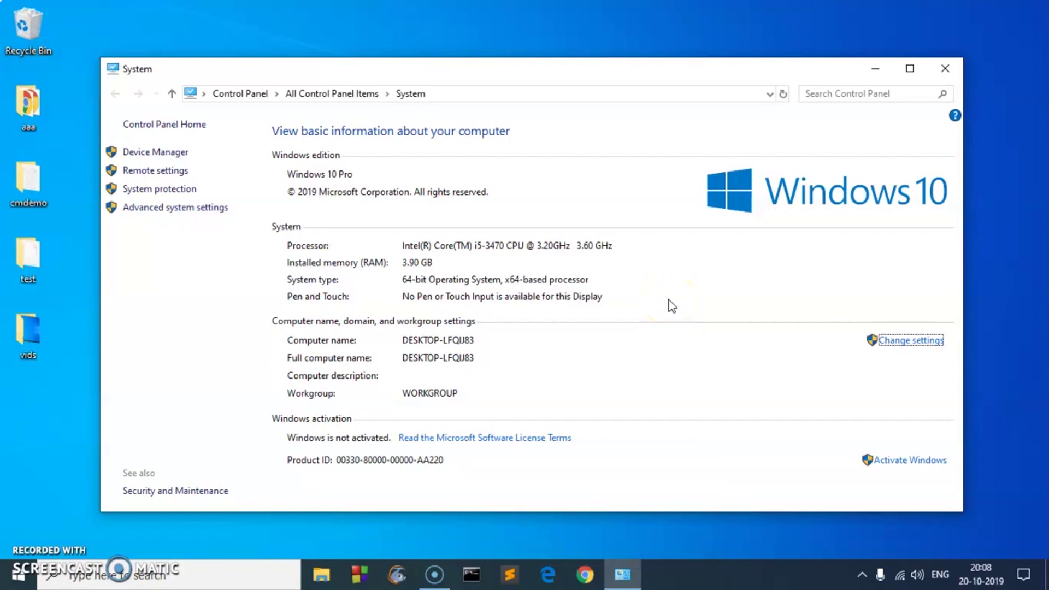
pyautogui.click(461, 280)
pyautogui.click(944, 70)
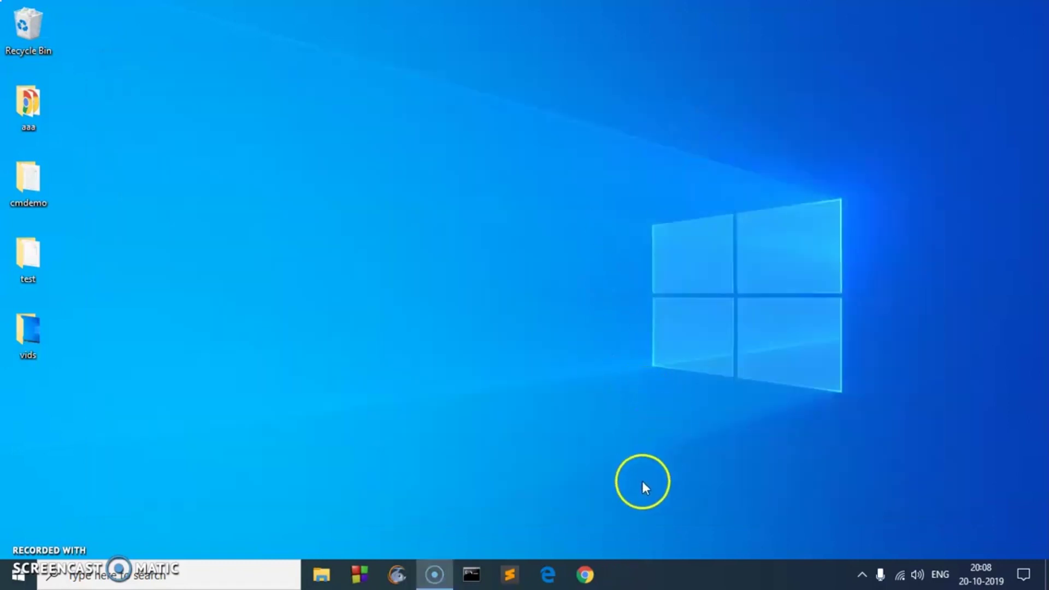
# Step: Switch to Chrome, load python.org and open its page of Python releases for Windows
pyautogui.click(600, 571)
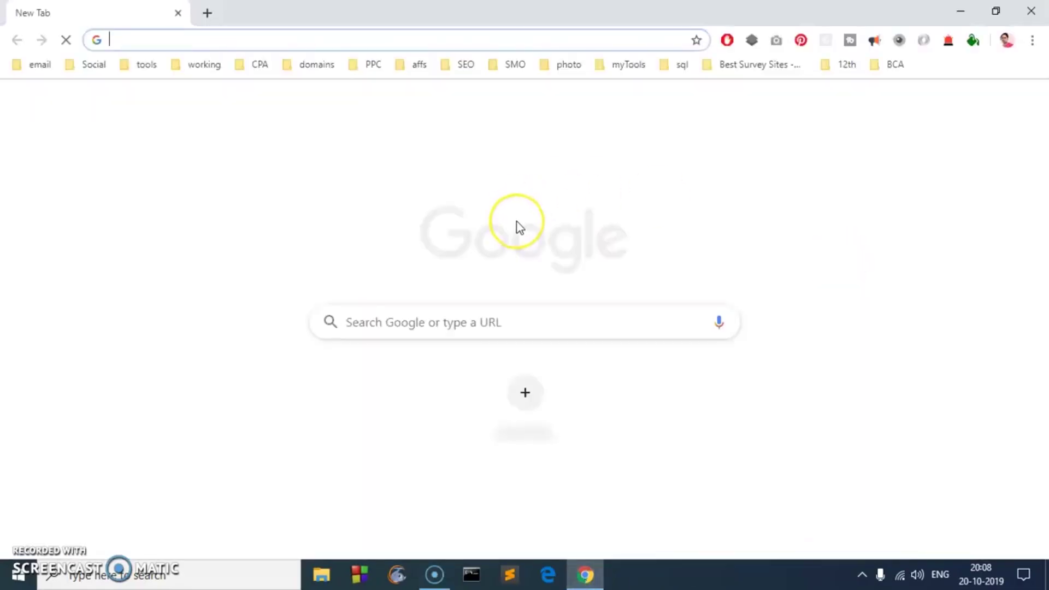
pyautogui.write('python.org')
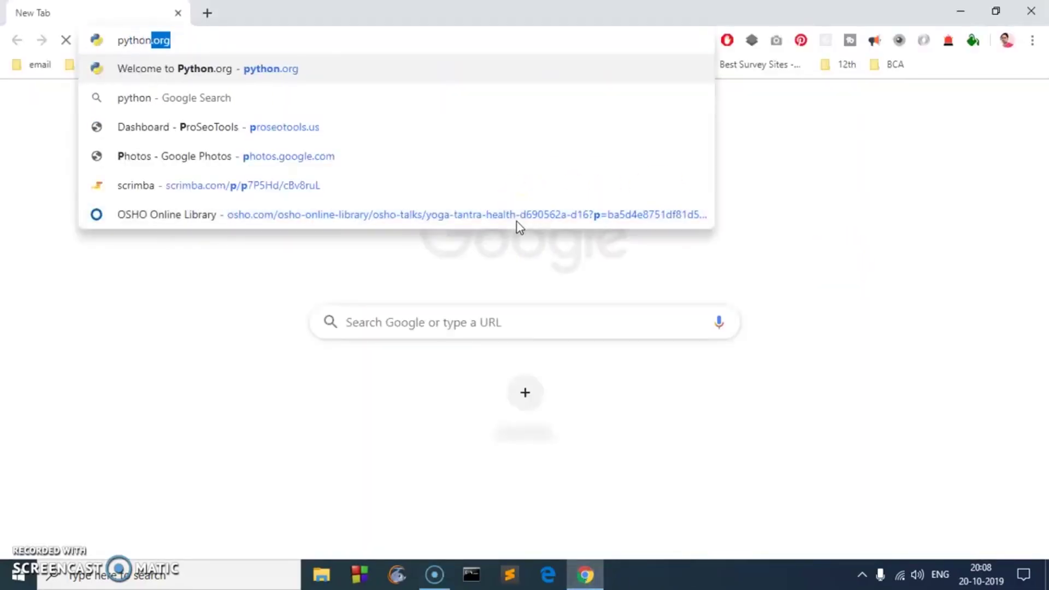
pyautogui.press('Return')
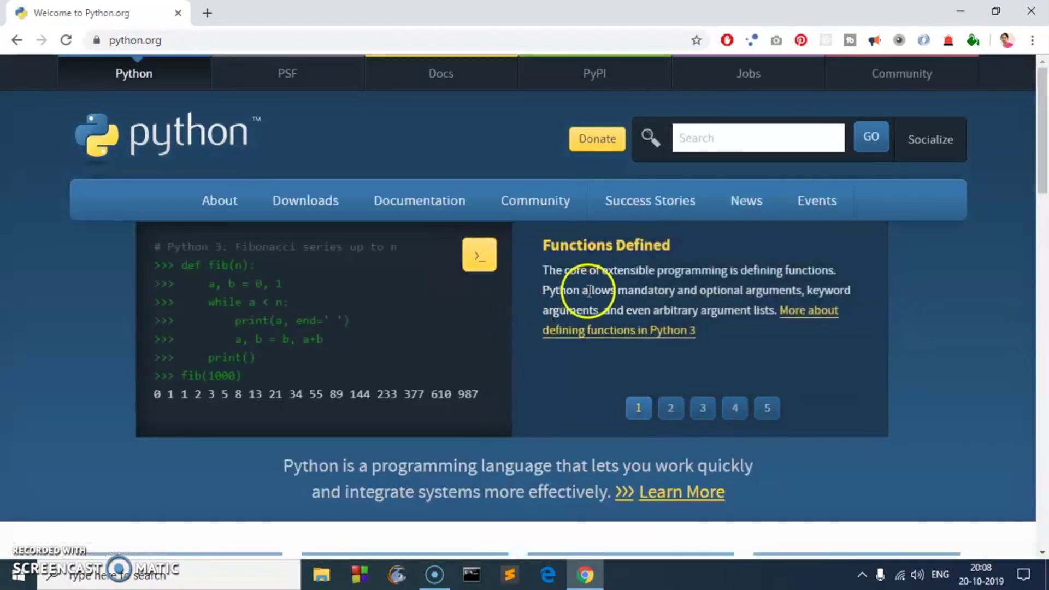
pyautogui.moveTo(320, 205)
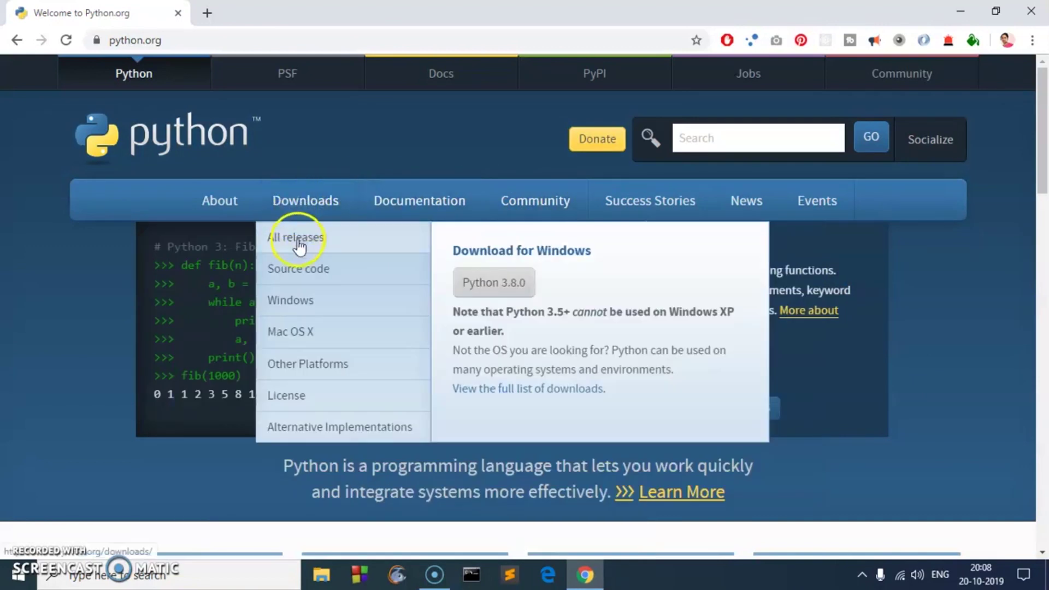
pyautogui.click(337, 304)
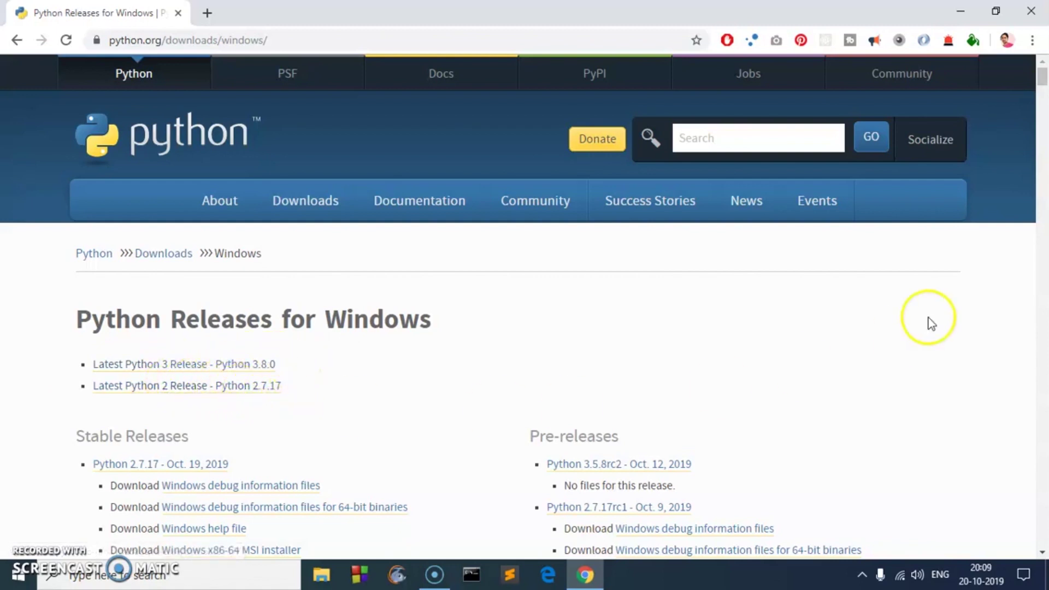
# Step: Open the latest Python 3 release, Python 3.8.0, and save its Windows x86-64 executable installer to the Desktop
pyautogui.moveTo(1041, 82); pyautogui.dragTo(1045, 60)
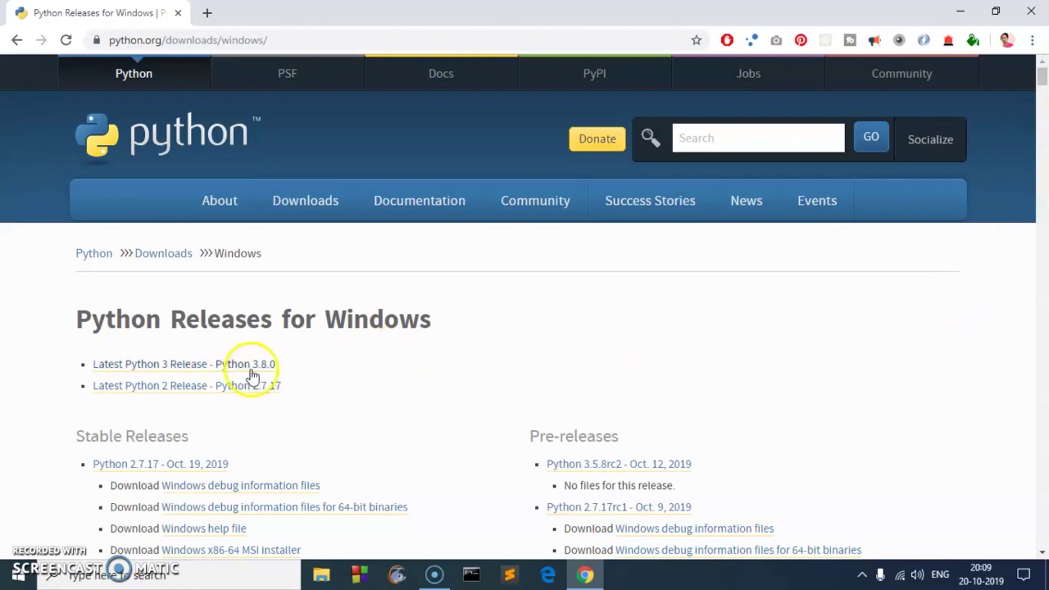
pyautogui.click(162, 372)
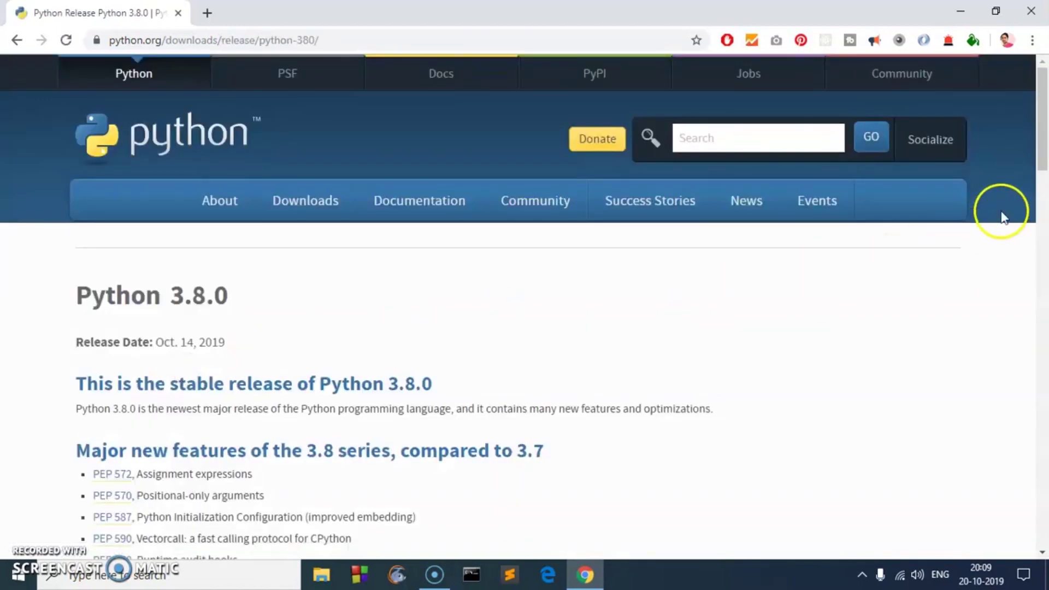
pyautogui.moveTo(1042, 117); pyautogui.dragTo(1043, 407)
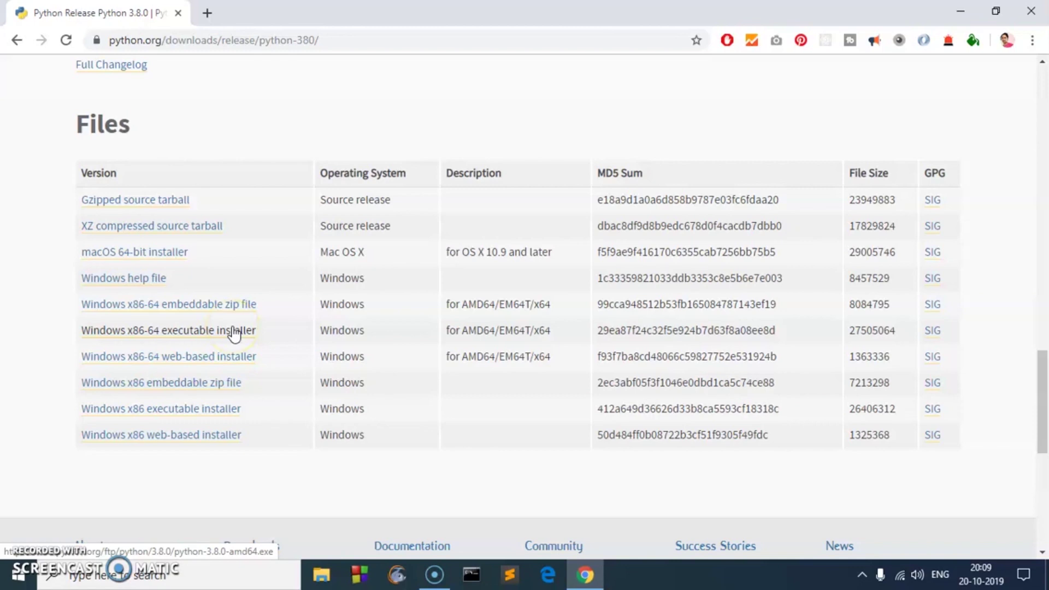
pyautogui.click(201, 333)
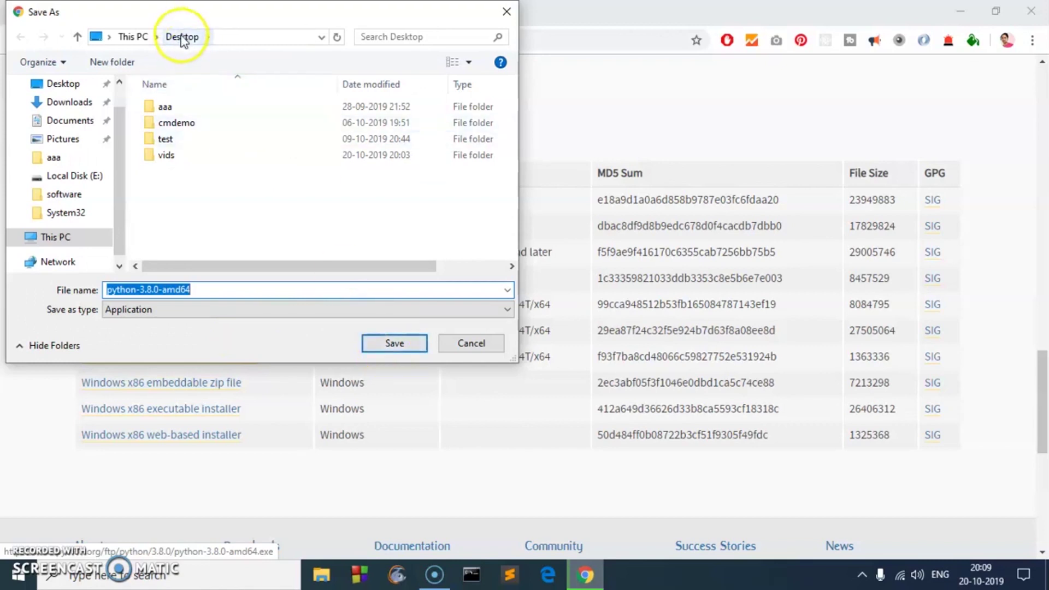
pyautogui.click(393, 342)
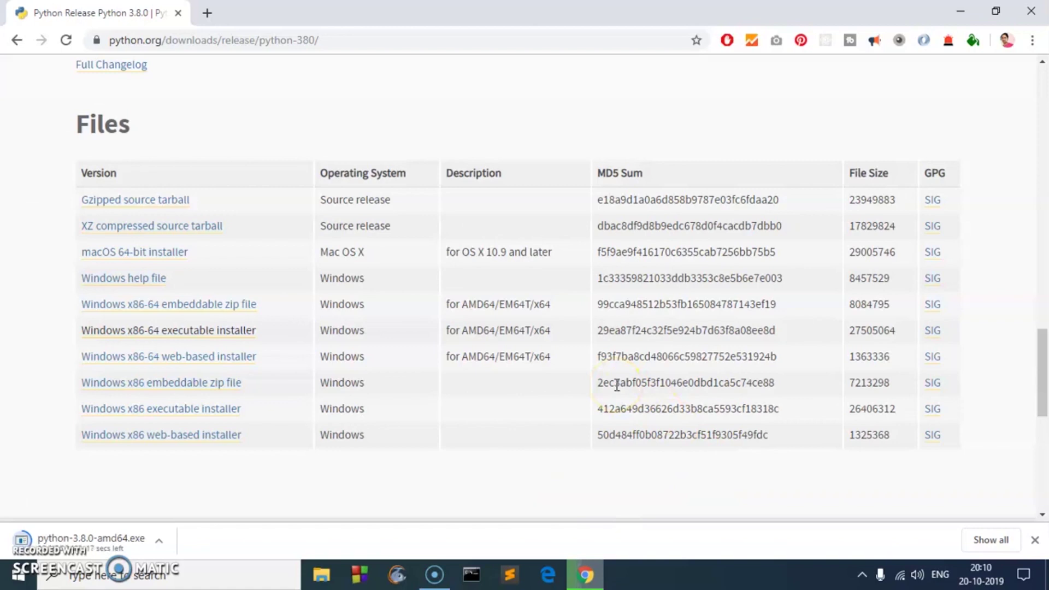
# Step: View the list of all Python releases by version number on the downloads page
pyautogui.moveTo(1044, 358); pyautogui.dragTo(1043, 137)
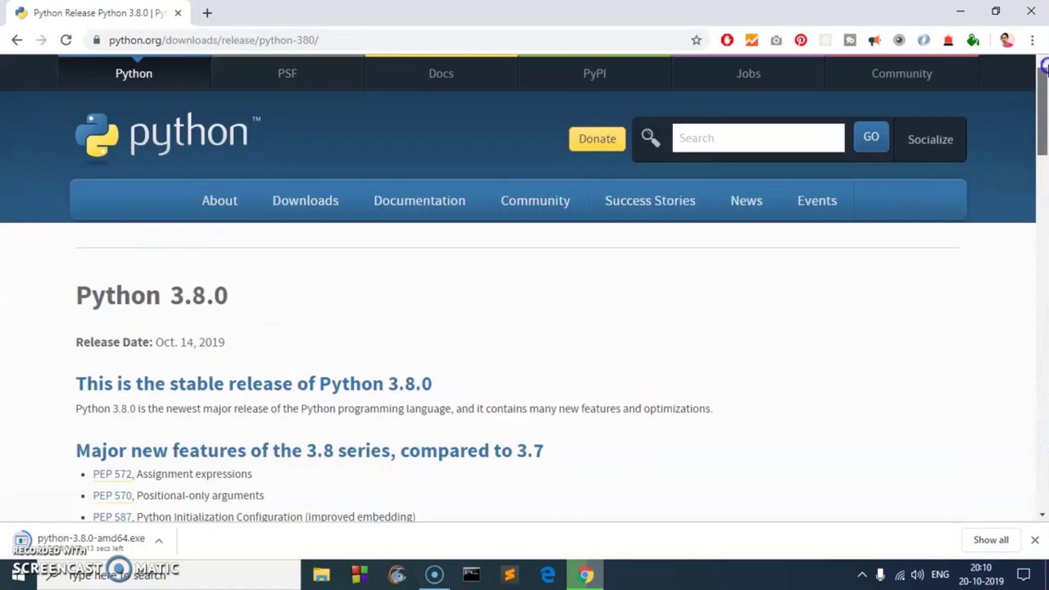
pyautogui.moveTo(328, 210)
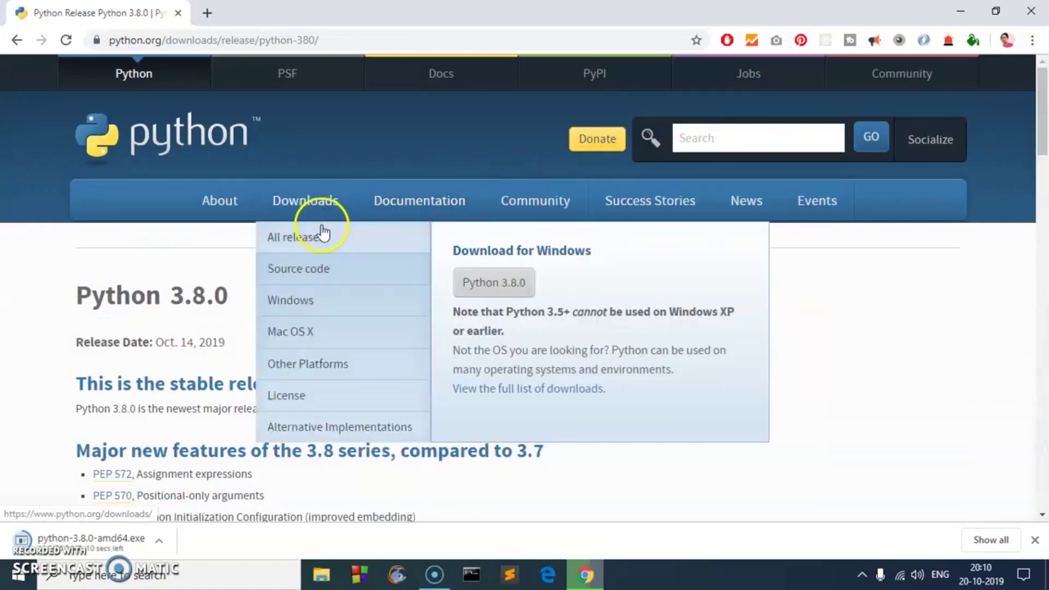
pyautogui.click(334, 249)
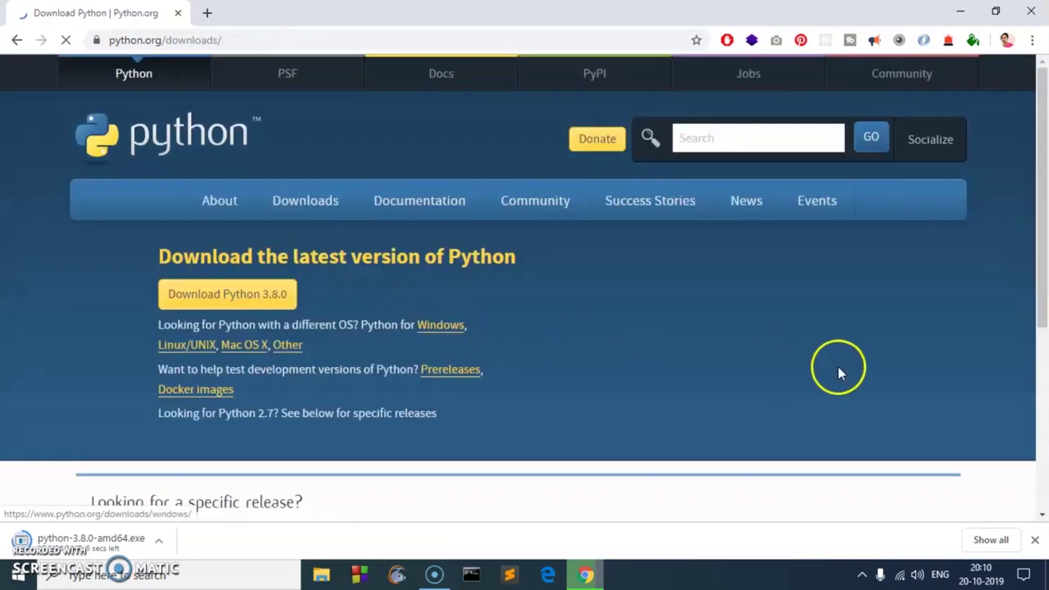
pyautogui.moveTo(1042, 118); pyautogui.dragTo(1043, 150)
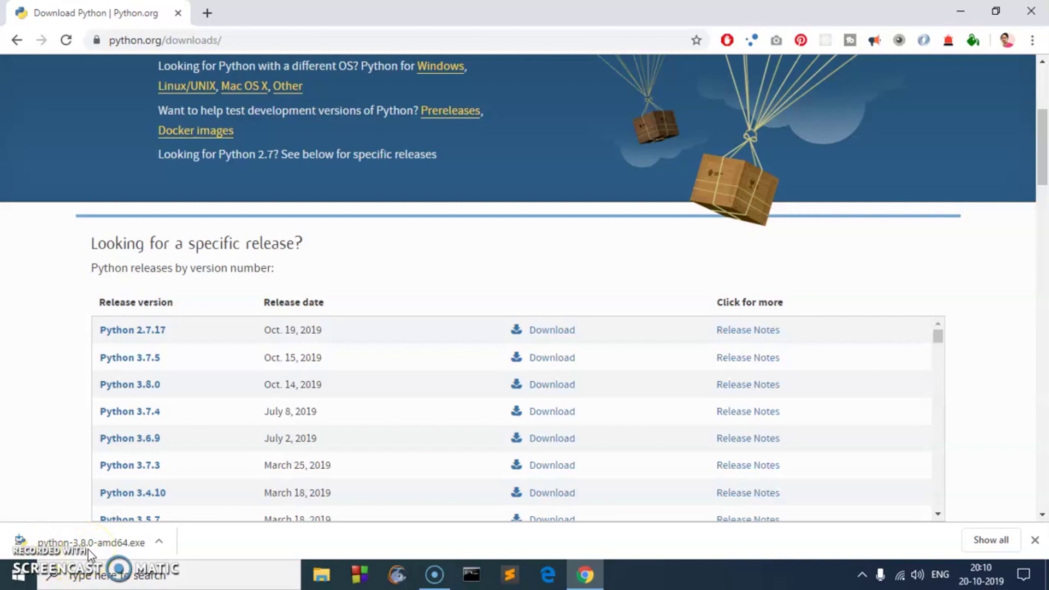
# Step: Minimize the browser, look in the Downloads folder in File Explorer and close it again
pyautogui.click(590, 573)
pyautogui.click(593, 580)
pyautogui.click(956, 7)
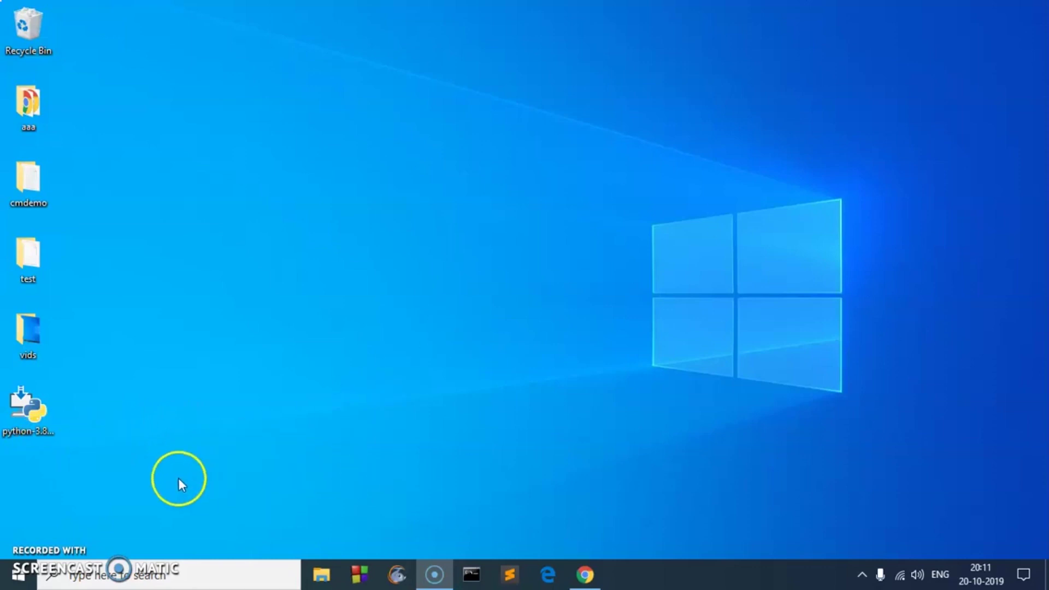
pyautogui.click(328, 574)
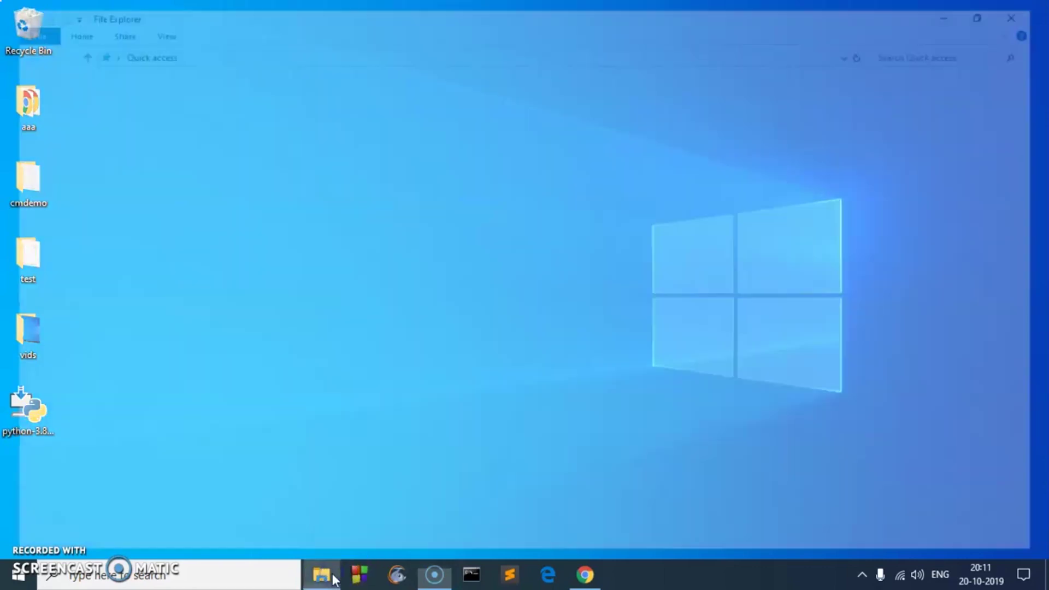
pyautogui.click(72, 122)
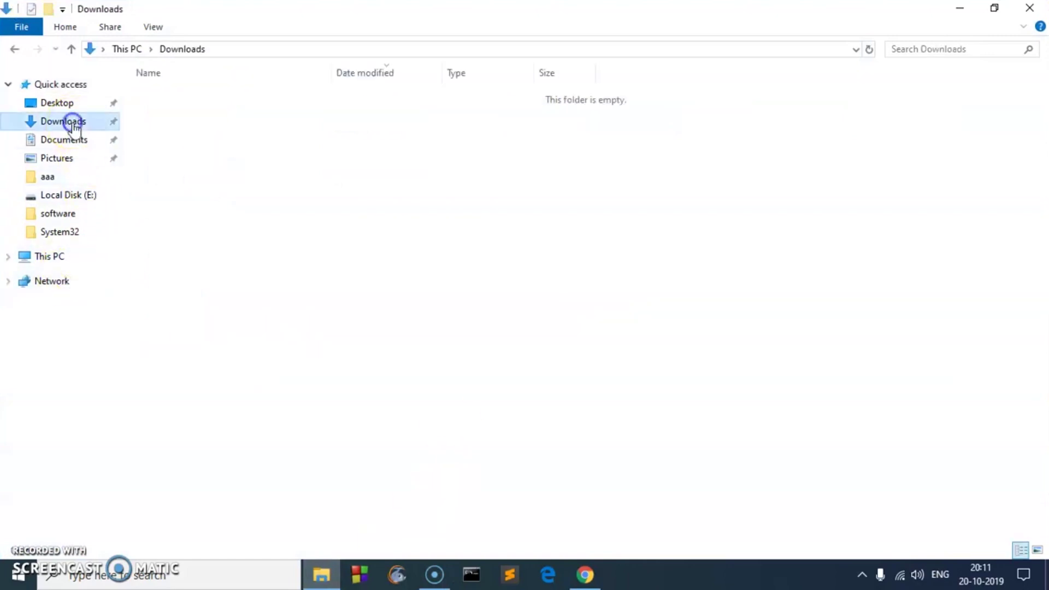
pyautogui.click(1029, 7)
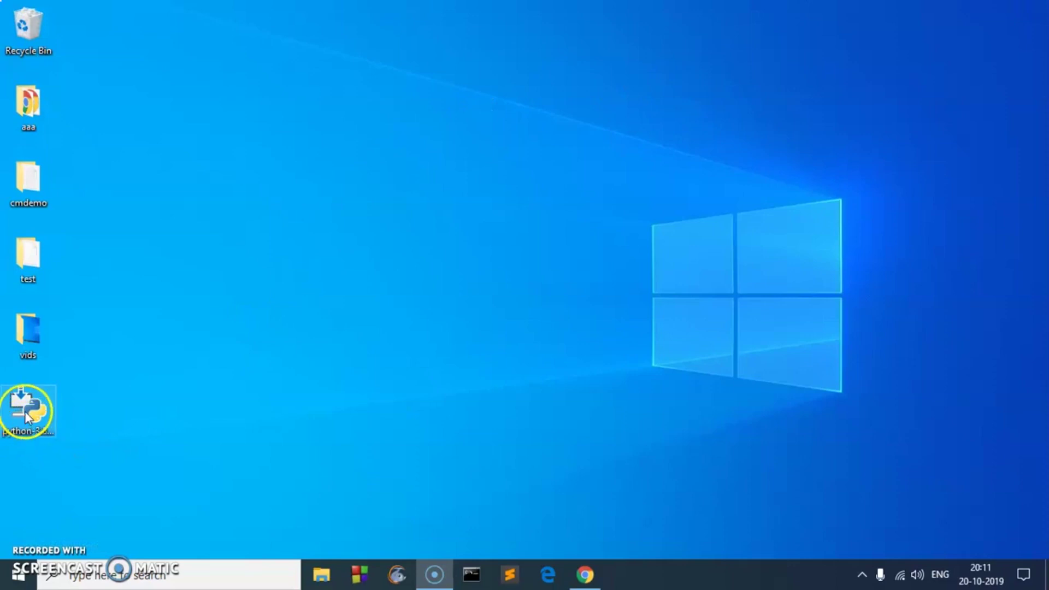
# Step: Launch the Python 3.8.0 installer from the desktop and enable adding Python 3.8 to PATH
pyautogui.doubleClick(25, 414)
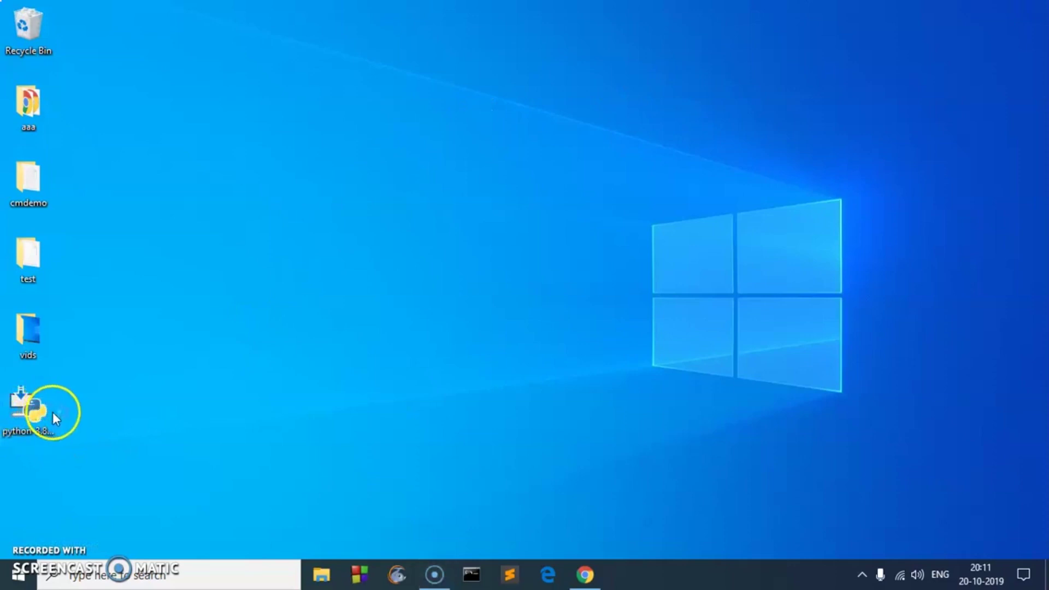
pyautogui.click(30, 415)
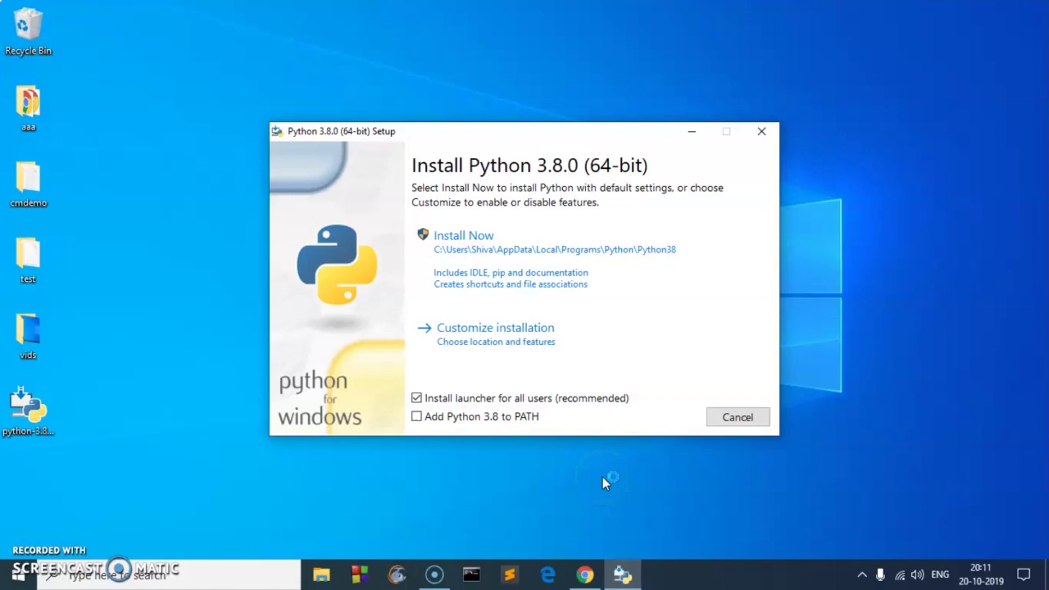
pyautogui.click(417, 416)
# Step: Review the optional features of the customized installation, deselect Documentation, and return to the initial setup page
pyautogui.click(526, 341)
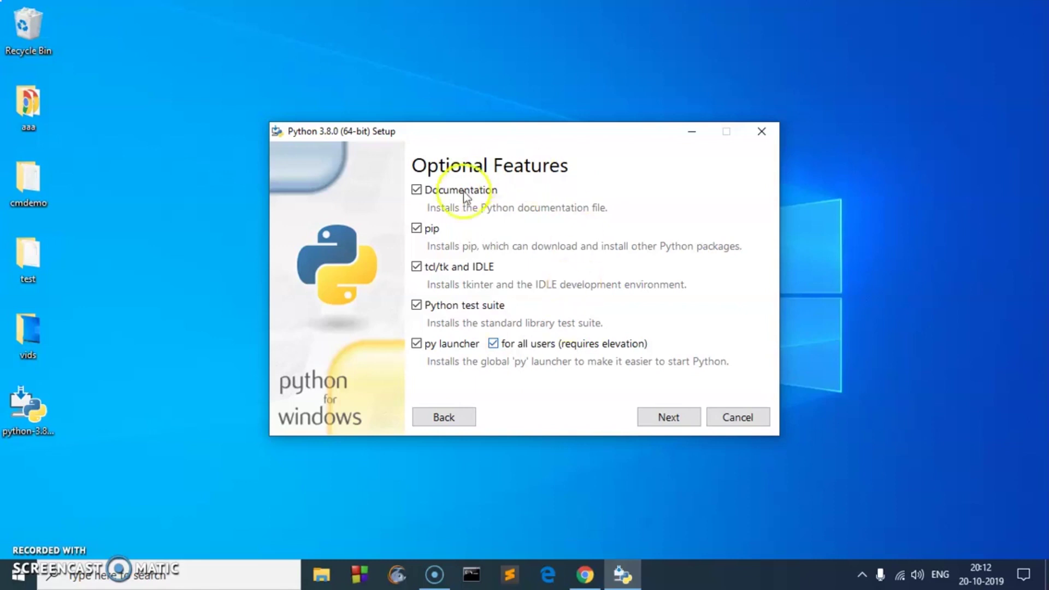
pyautogui.click(417, 189)
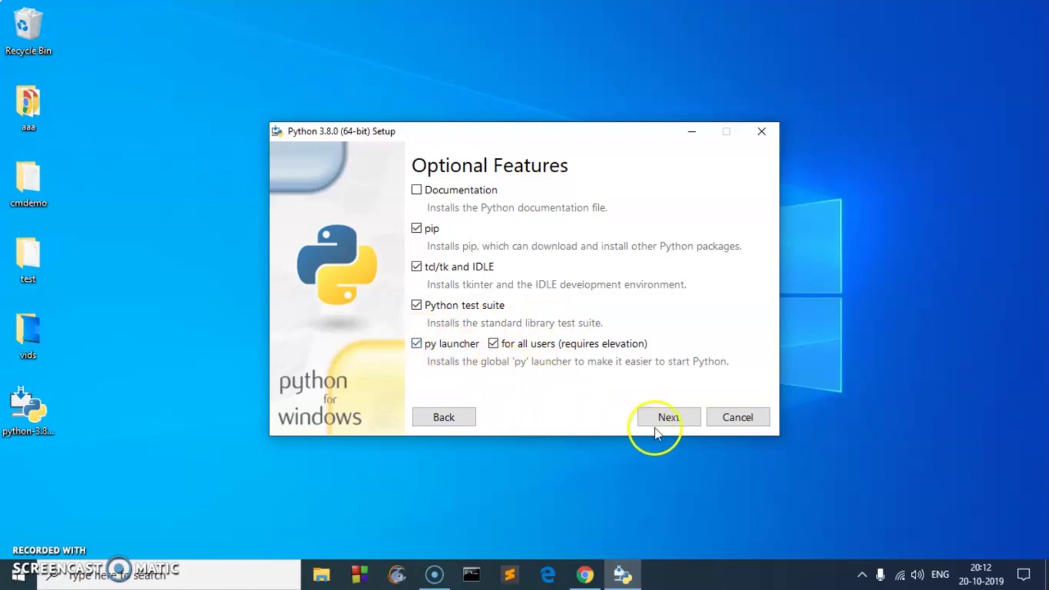
pyautogui.click(468, 417)
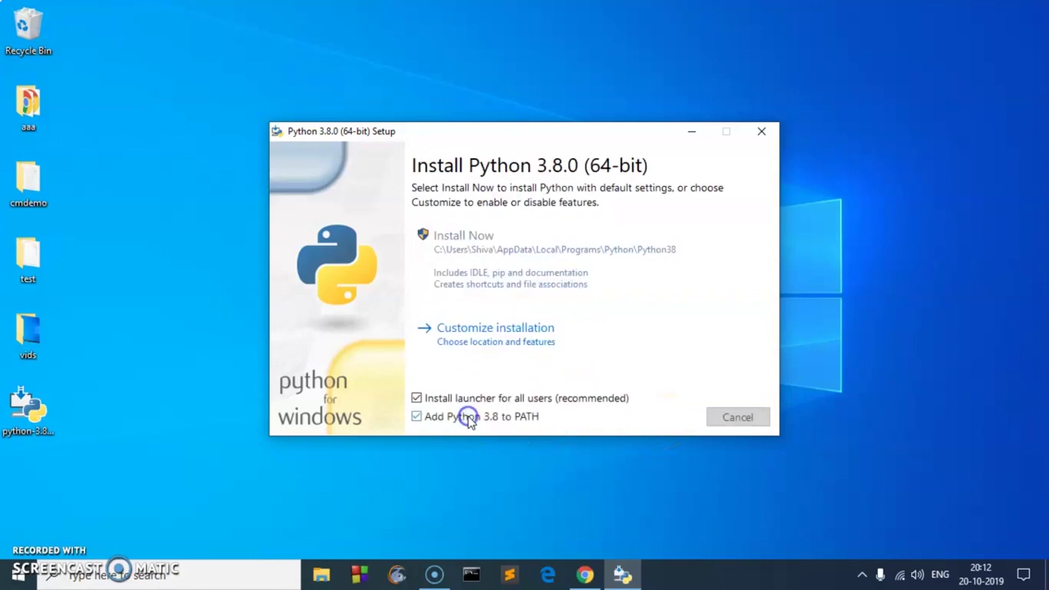
pyautogui.click(512, 328)
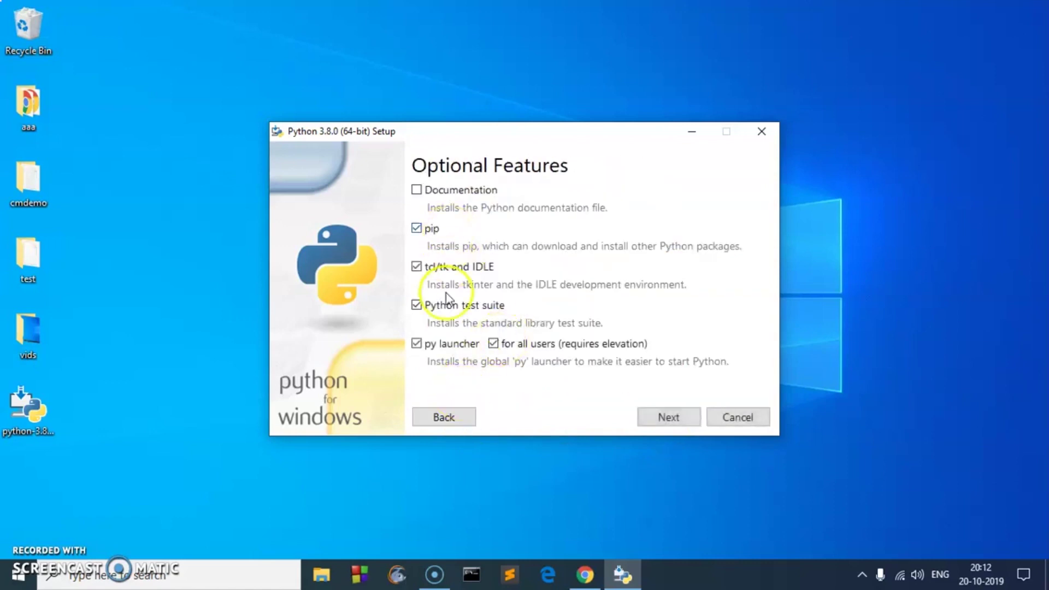
pyautogui.click(451, 418)
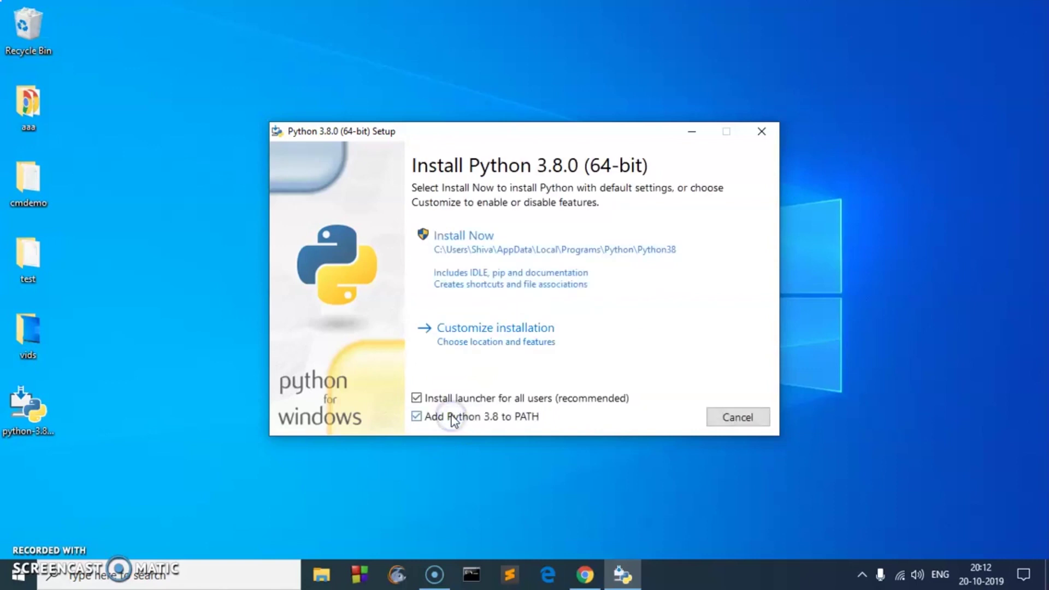
pyautogui.click(486, 333)
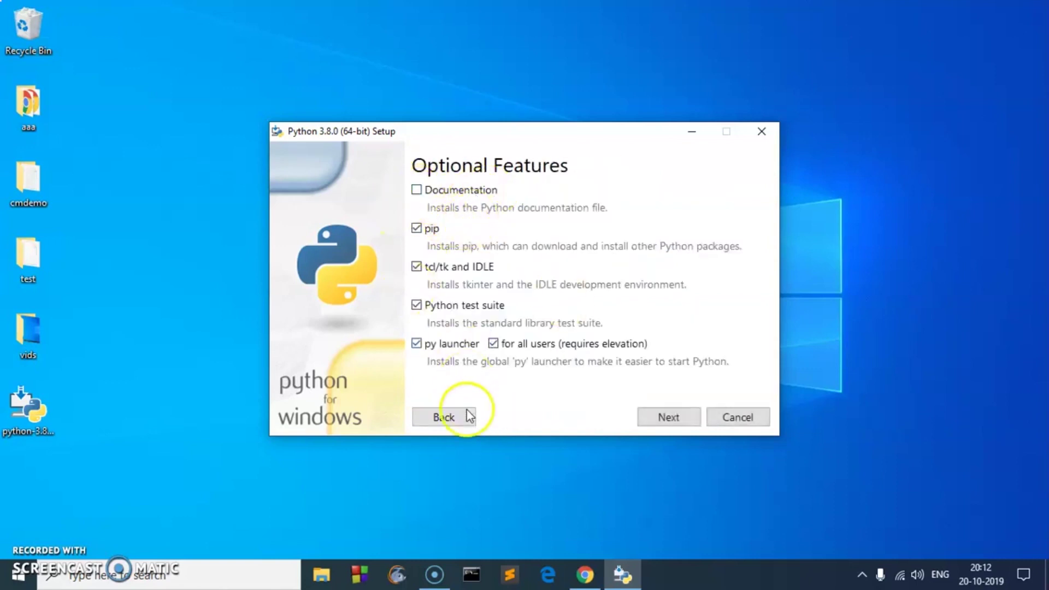
pyautogui.click(453, 423)
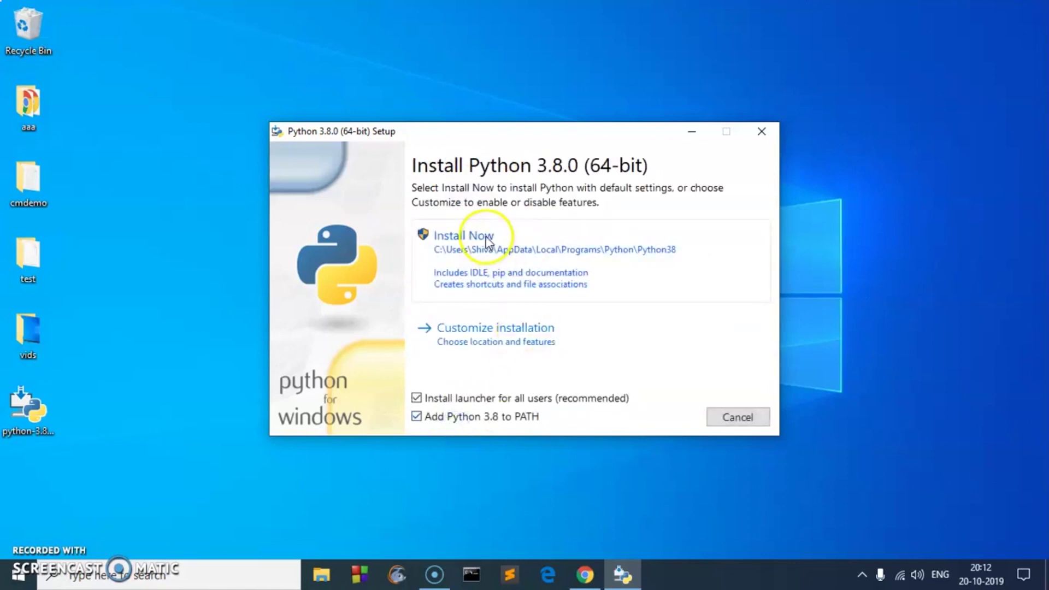
# Step: Install Python 3.8.0 with the Install Now option and close the setup window once it finishes
pyautogui.click(510, 263)
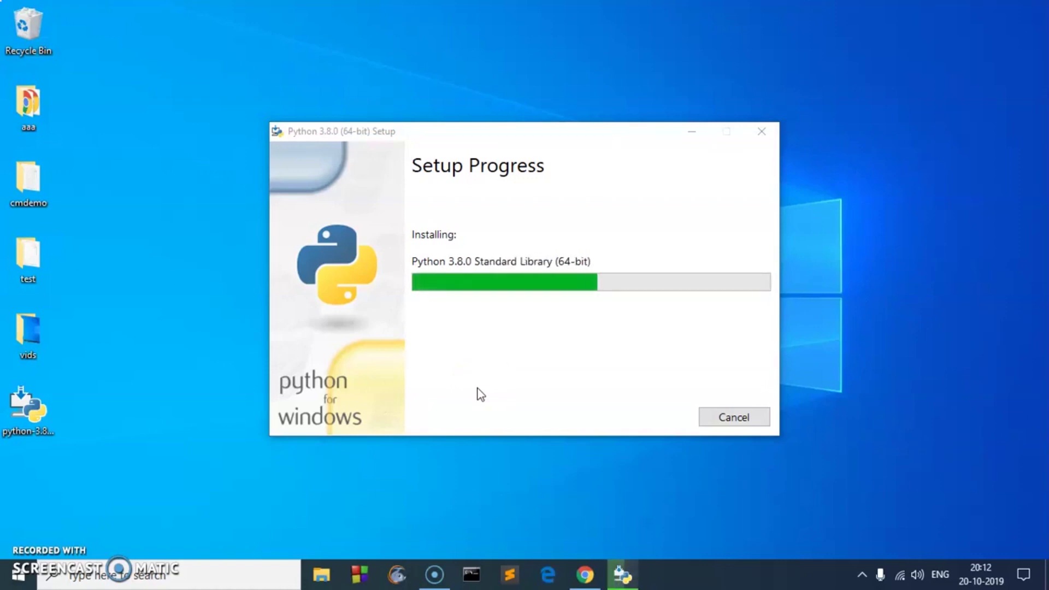
pyautogui.moveTo(473, 297)
pyautogui.mouseDown()
pyautogui.moveTo(471, 285)
pyautogui.moveTo(552, 268)
pyautogui.moveTo(520, 268)
pyautogui.moveTo(550, 273)
pyautogui.mouseUp()
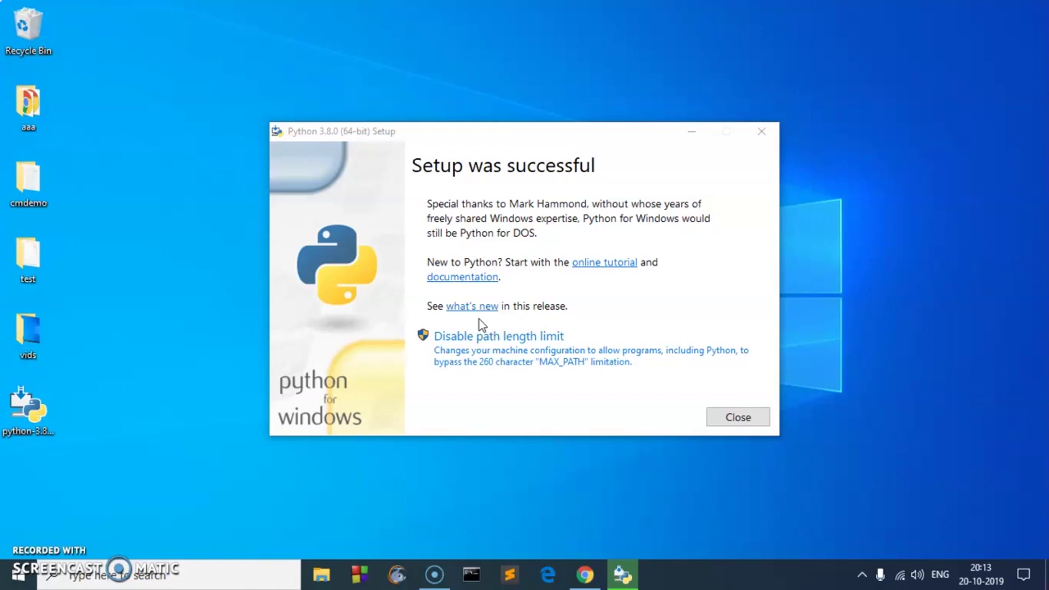
pyautogui.click(737, 417)
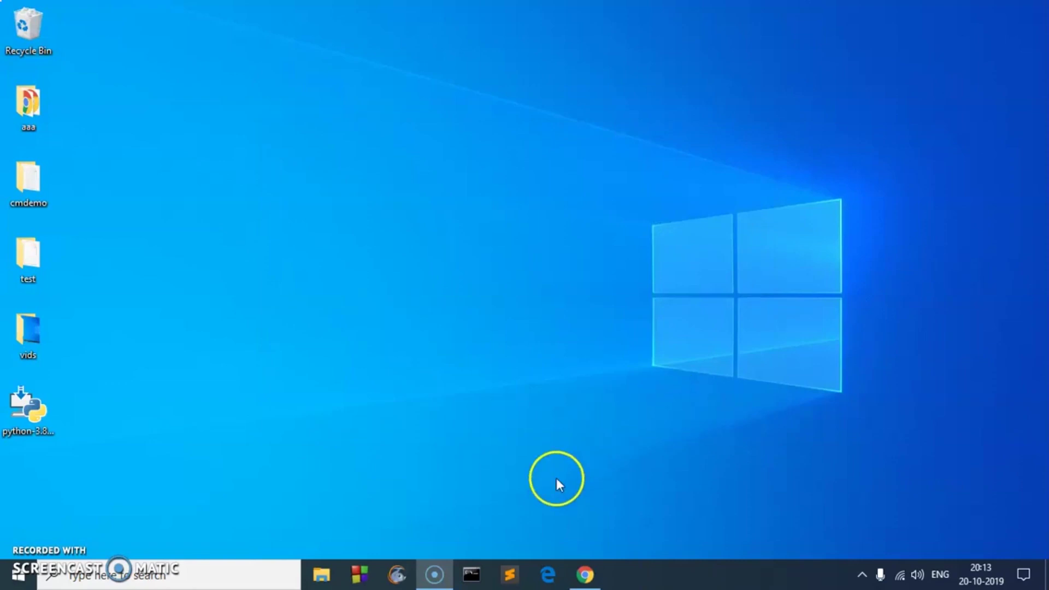
# Step: Open Command Prompt, move and shrink its window, and check the installed Python version with "python -V"
pyautogui.click(471, 582)
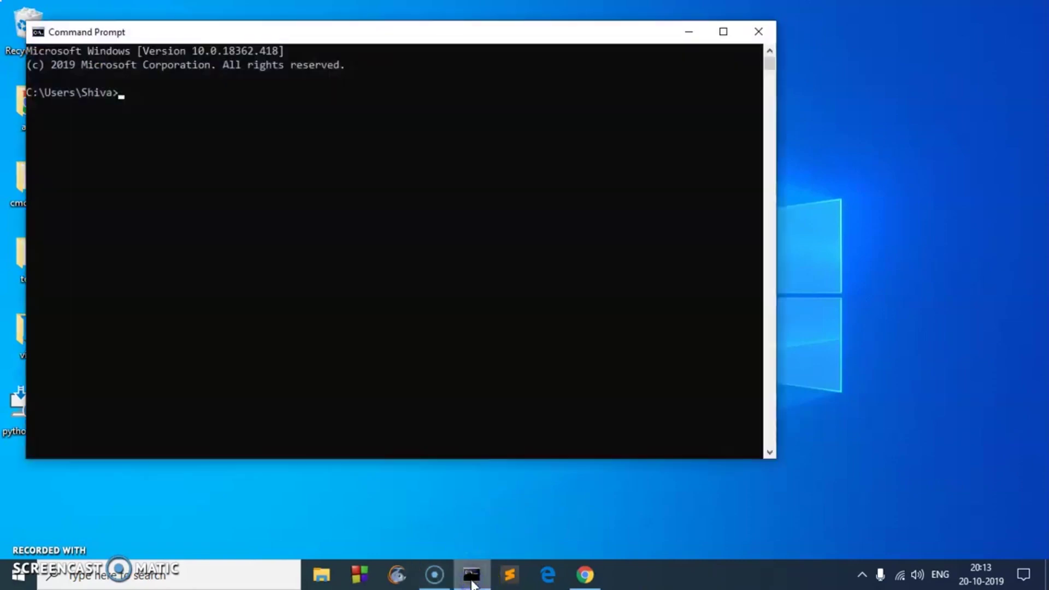
pyautogui.moveTo(349, 28); pyautogui.dragTo(496, 77)
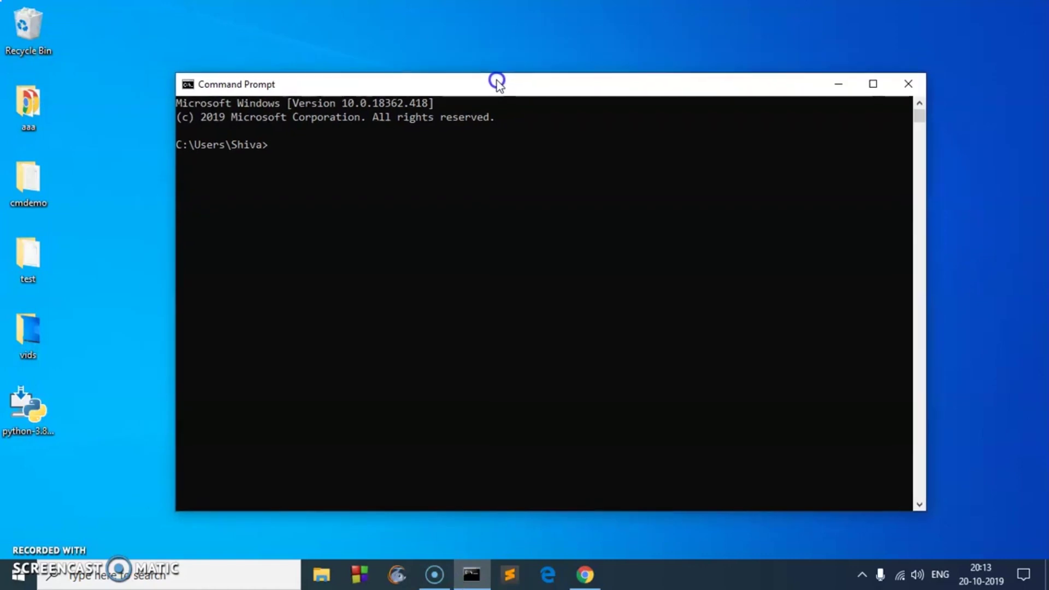
pyautogui.moveTo(174, 176); pyautogui.dragTo(197, 185)
pyautogui.moveTo(402, 73); pyautogui.dragTo(375, 216)
pyautogui.click(333, 291)
pyautogui.write('p')
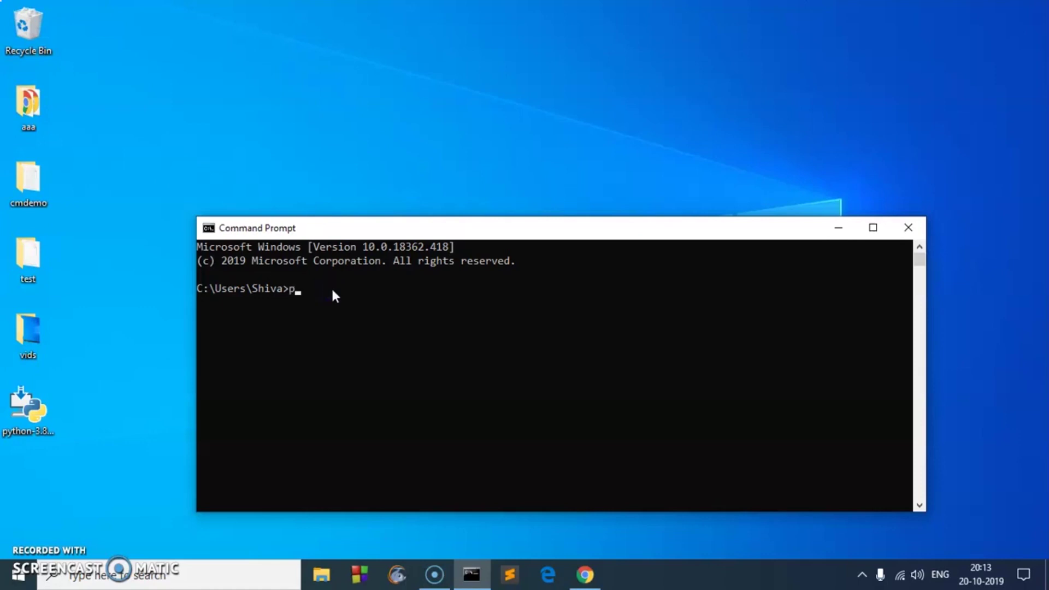
pyautogui.write('ython -V')
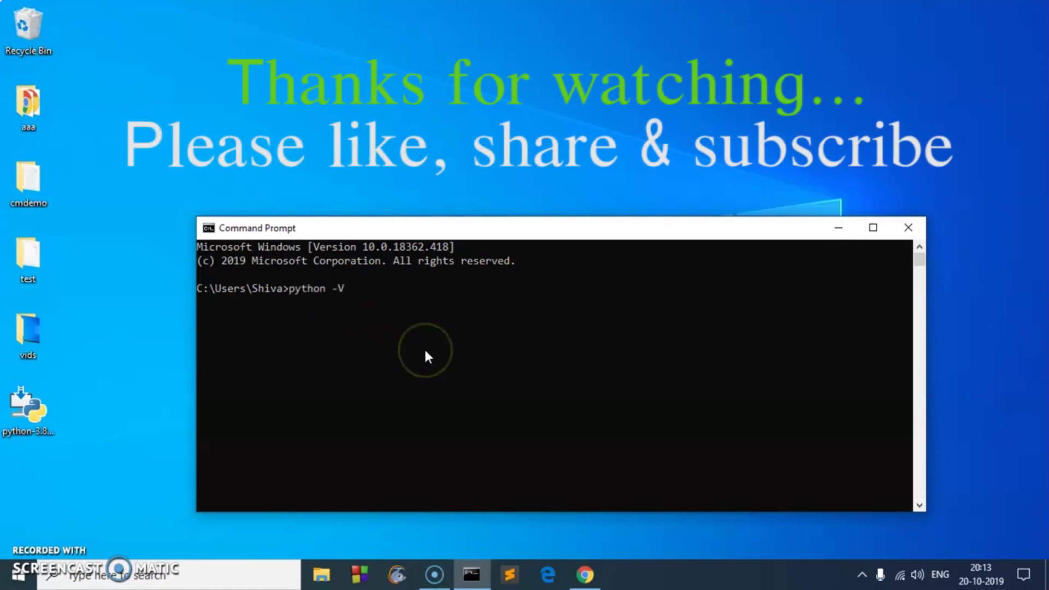
pyautogui.press('Return')
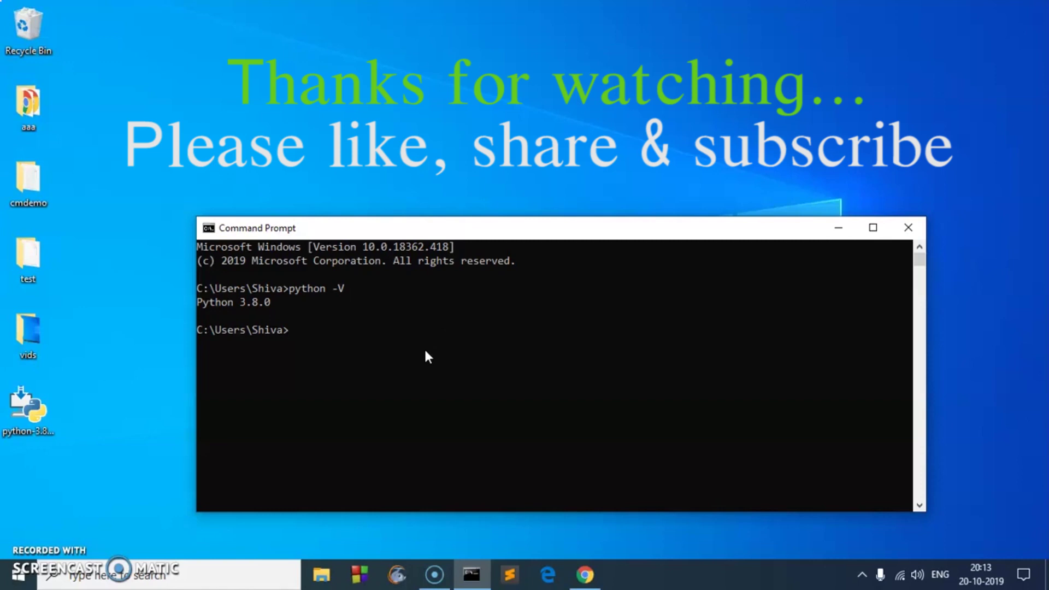
# Step: Enter a pip command with an option at the command prompt
pyautogui.write('pip -')
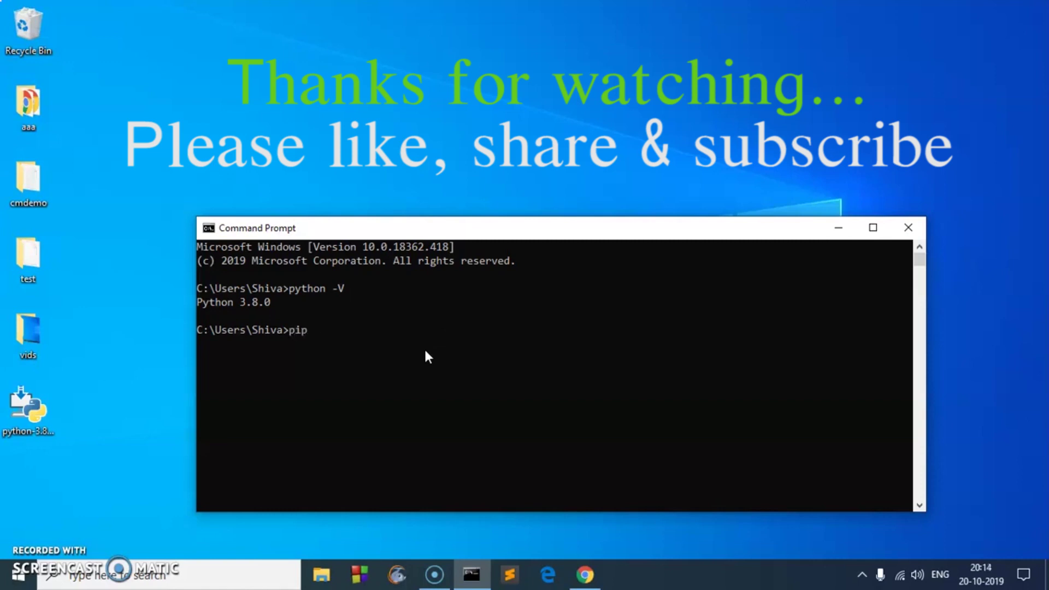